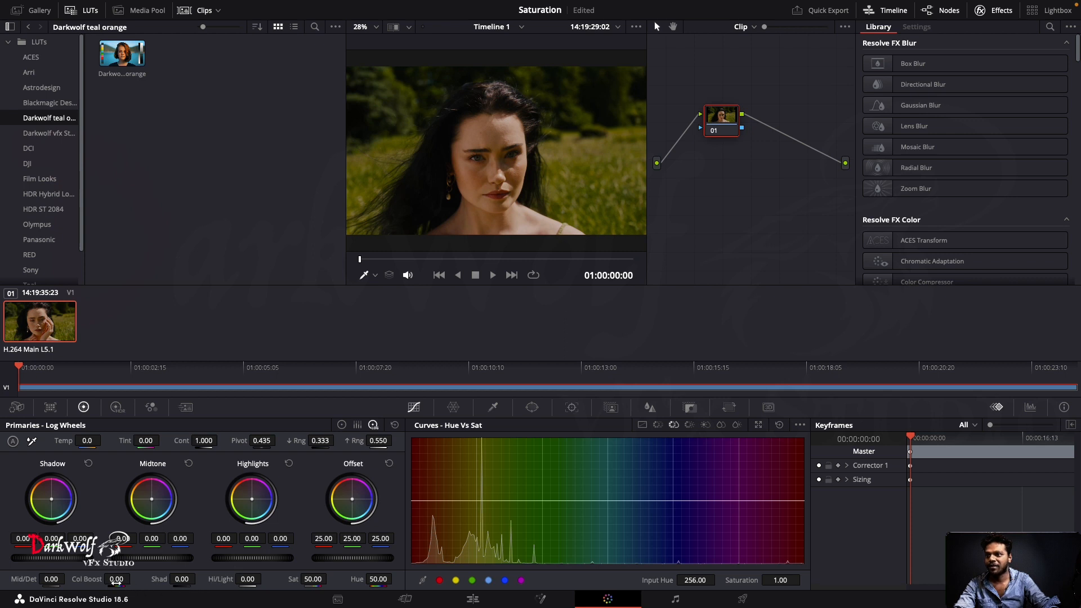
Step: Try Color Boost on the clip at 100 and at -100, and return it to 0
{"action": "left_click_drag", "start_coordinate": [133, 578], "coordinate": [134, 578]}
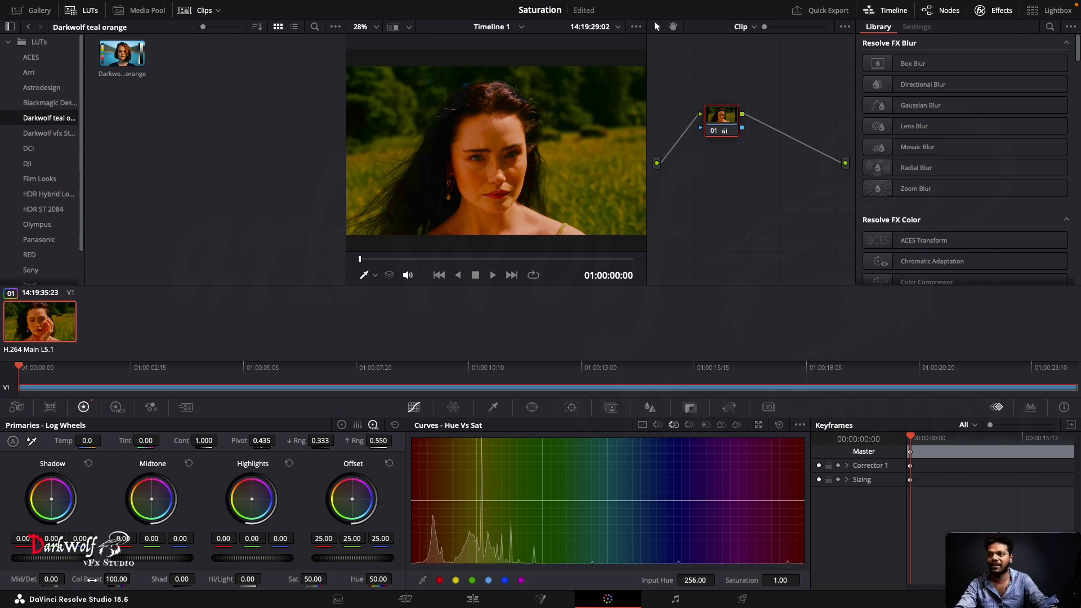
{"action": "left_click_drag", "start_coordinate": [116, 580], "coordinate": [74, 580]}
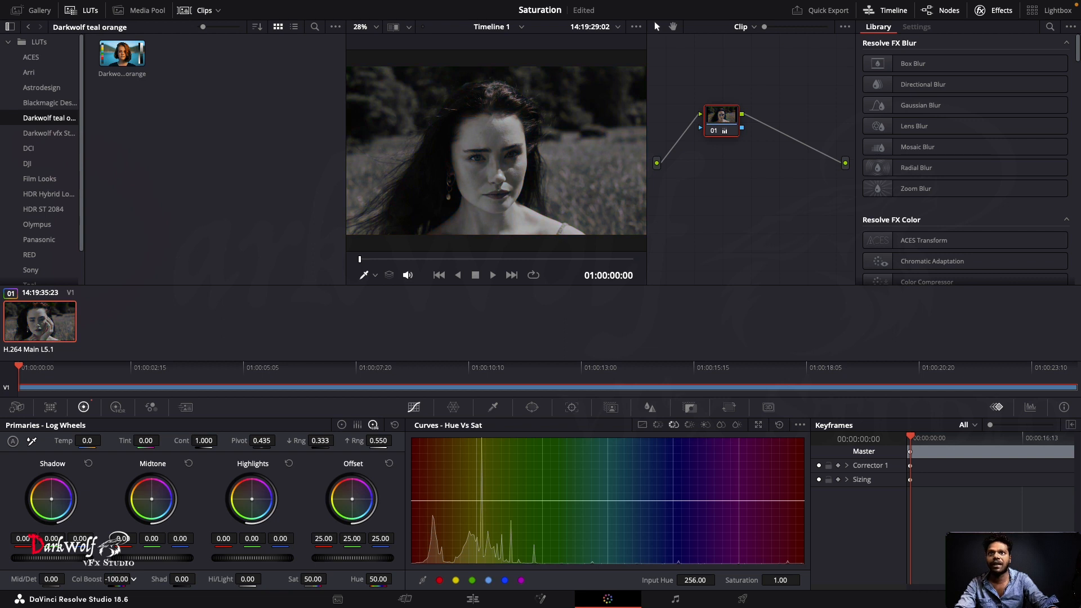
{"action": "left_click", "coordinate": [116, 580]}
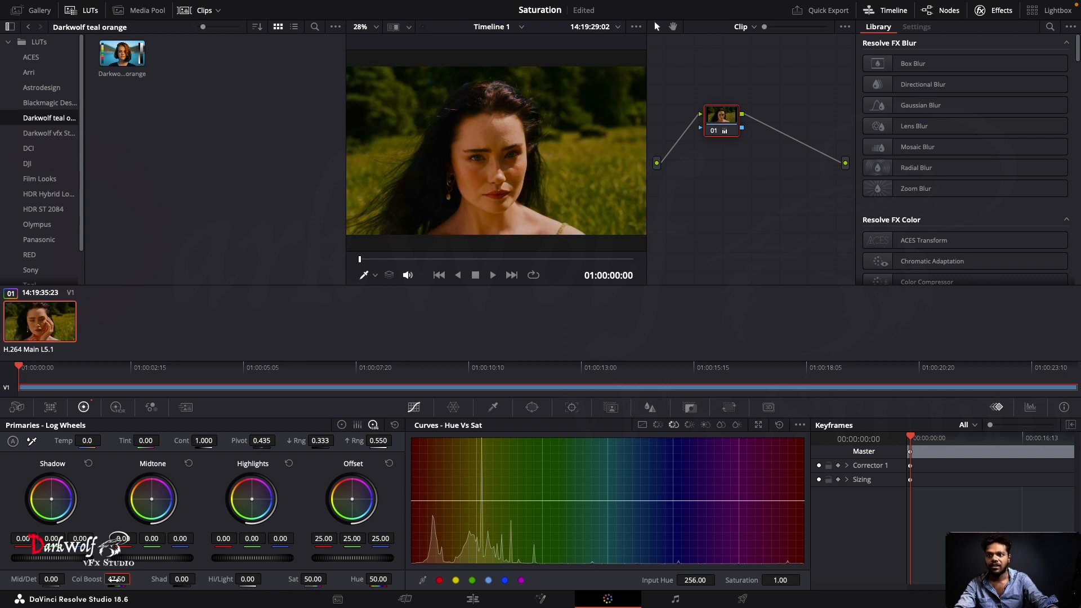
{"action": "type", "text": "0"}
{"action": "key", "text": "Return"}
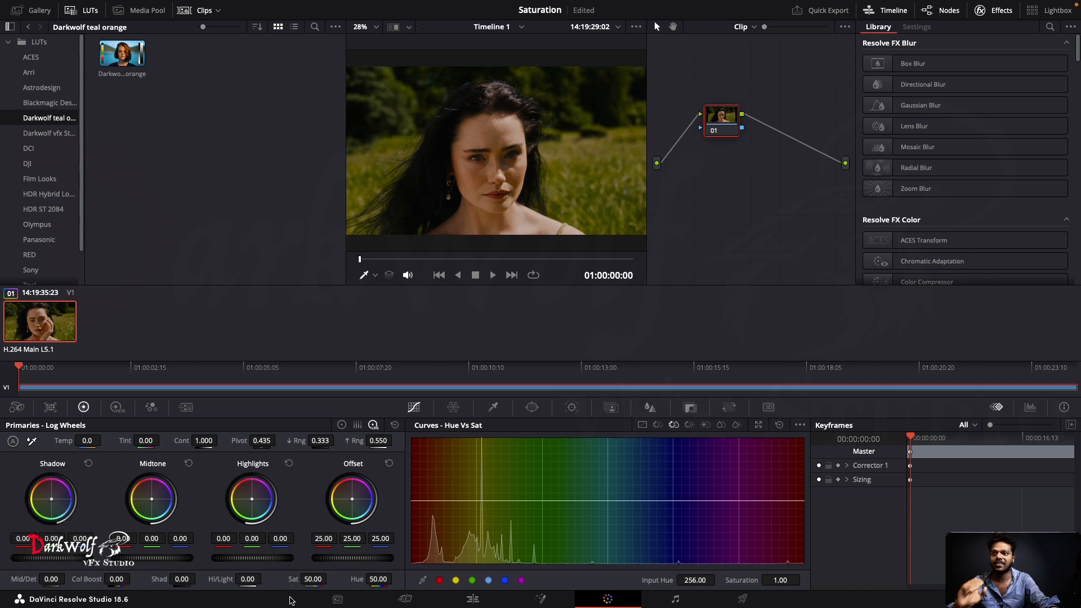
Step: Try Saturation on the clip at 100 and at 0, and reset all primaries adjustments
{"action": "left_click_drag", "start_coordinate": [330, 578], "coordinate": [330, 578]}
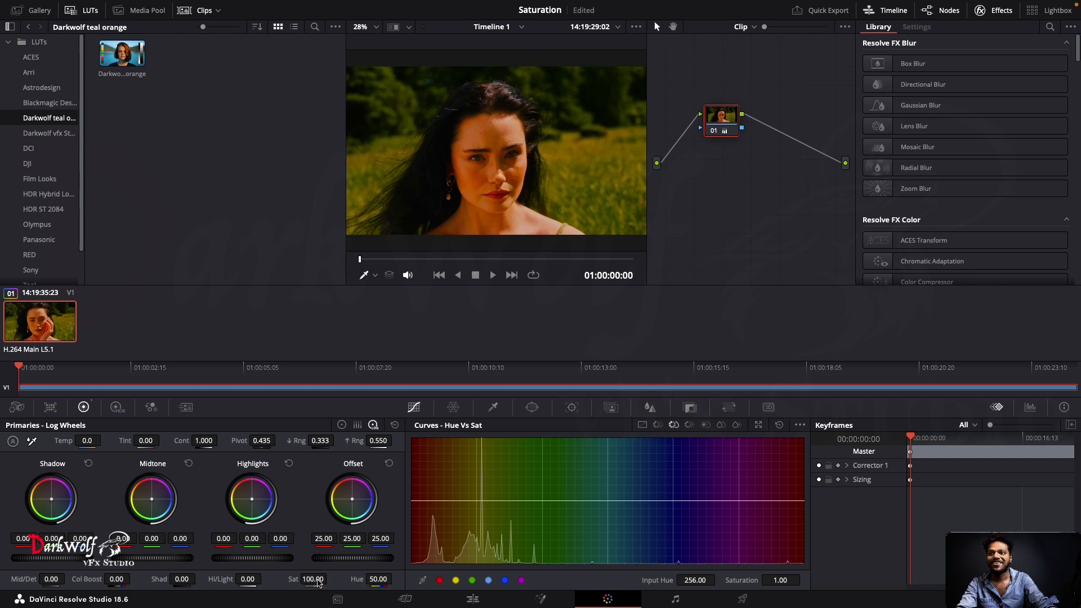
{"action": "mouse_move", "coordinate": [313, 580]}
{"action": "left_mouse_down"}
{"action": "mouse_move", "coordinate": [299, 579]}
{"action": "mouse_move", "coordinate": [330, 579]}
{"action": "left_mouse_up"}
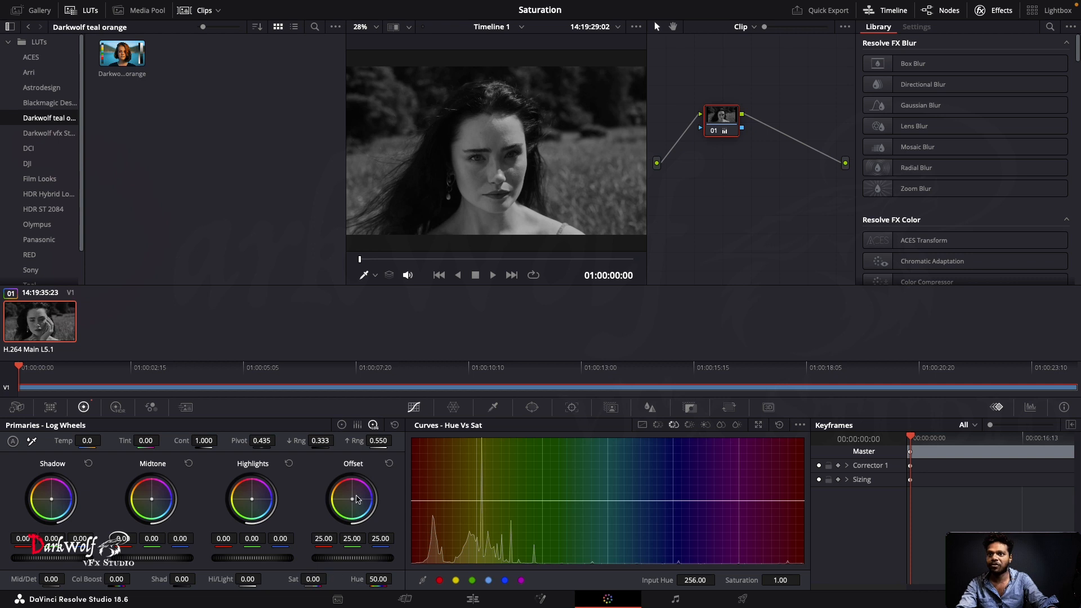
{"action": "left_click", "coordinate": [394, 426]}
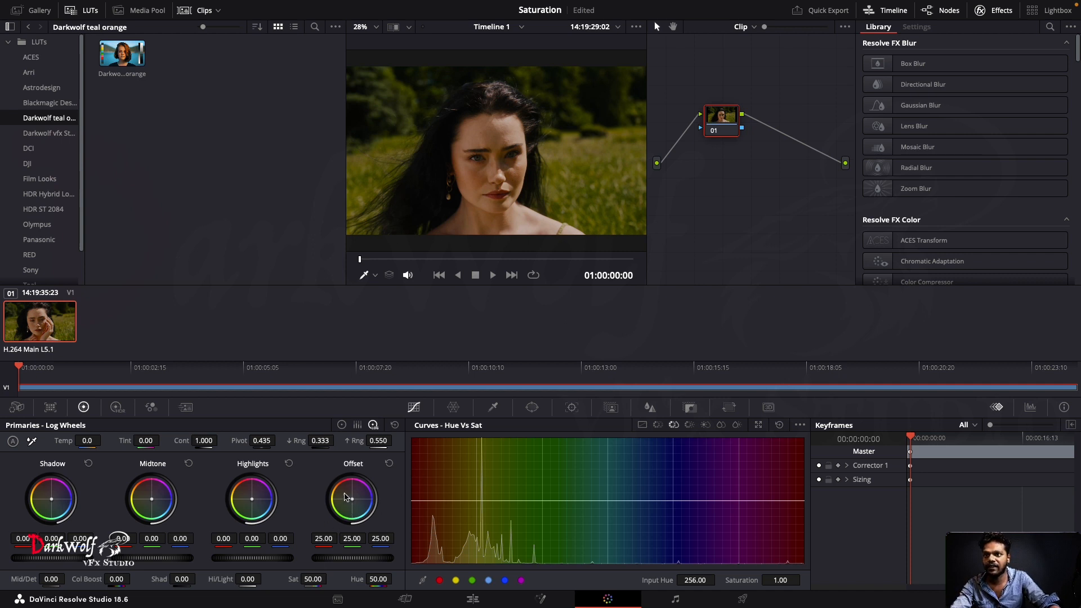
Step: Shift the Offset balance to green, about -4.76, 37.95, -16.65, trying Color Boost at 100 and at -100
{"action": "left_click_drag", "start_coordinate": [354, 504], "coordinate": [340, 509]}
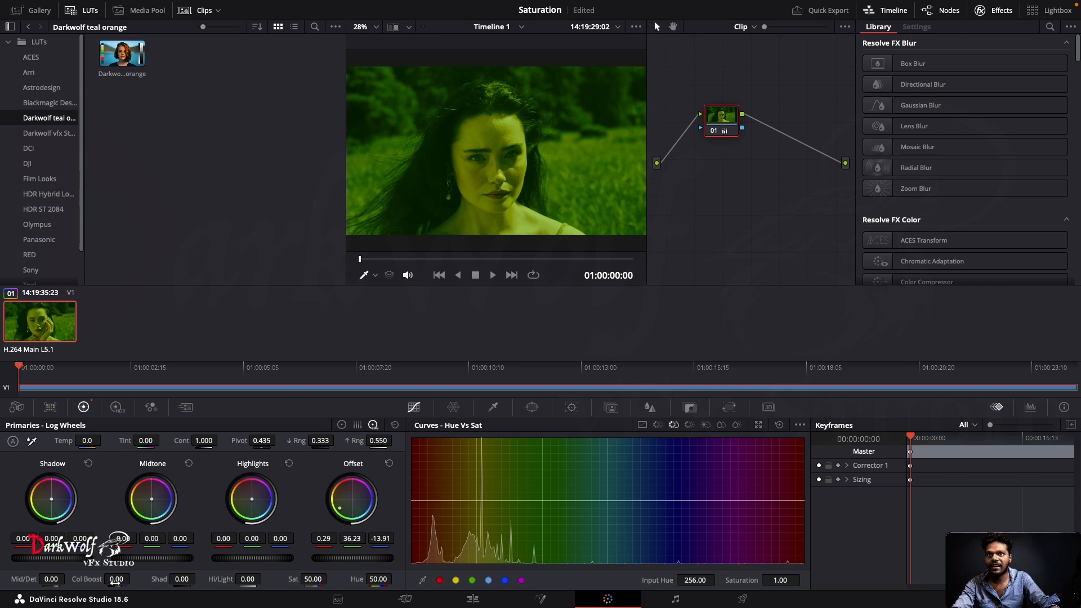
{"action": "left_click_drag", "start_coordinate": [117, 579], "coordinate": [134, 579]}
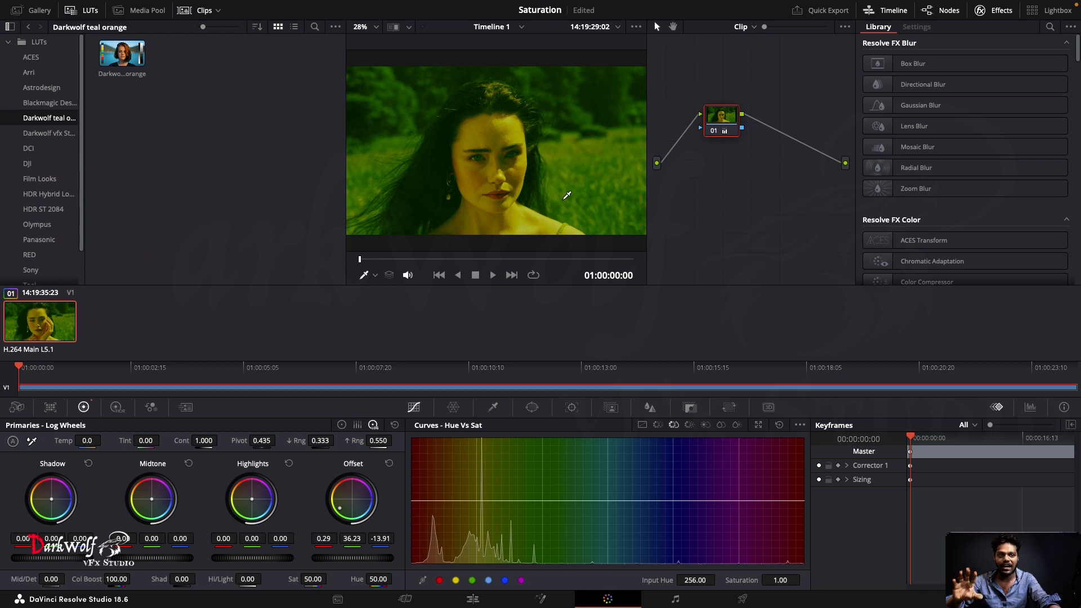
{"action": "left_click_drag", "start_coordinate": [120, 581], "coordinate": [63, 581]}
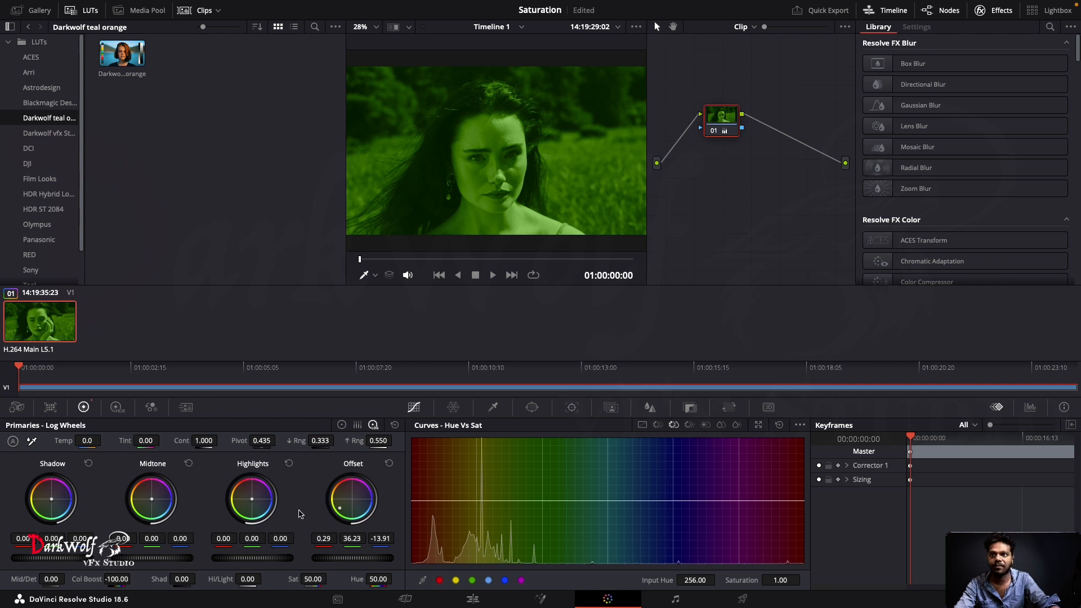
{"action": "mouse_move", "coordinate": [340, 508]}
{"action": "left_mouse_down"}
{"action": "mouse_move", "coordinate": [361, 485]}
{"action": "mouse_move", "coordinate": [339, 510]}
{"action": "left_mouse_up"}
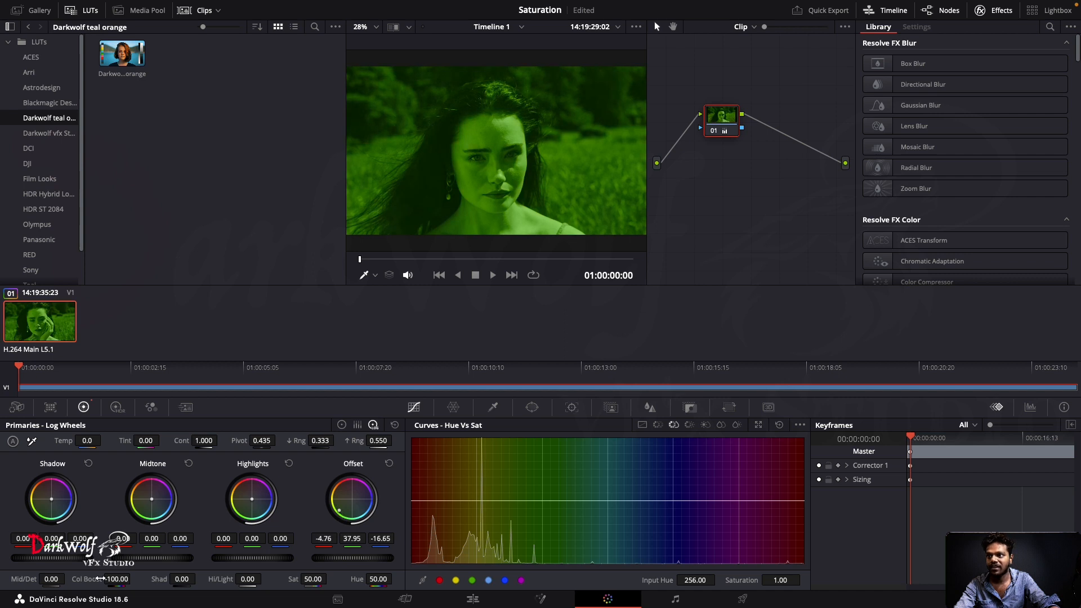
{"action": "mouse_move", "coordinate": [110, 582]}
{"action": "left_mouse_down"}
{"action": "mouse_move", "coordinate": [141, 582]}
{"action": "mouse_move", "coordinate": [111, 585]}
{"action": "left_mouse_up"}
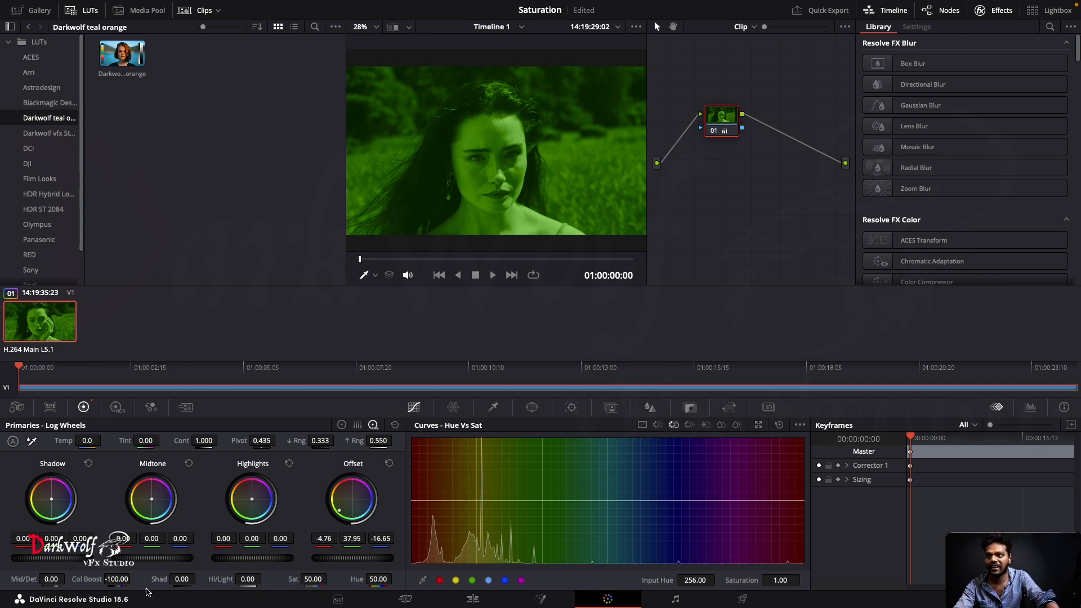
Step: Set Color Boost back to 0 on the green-tinted clip
{"action": "left_click", "coordinate": [116, 579]}
{"action": "type", "text": "0."}
{"action": "key", "text": "Return"}
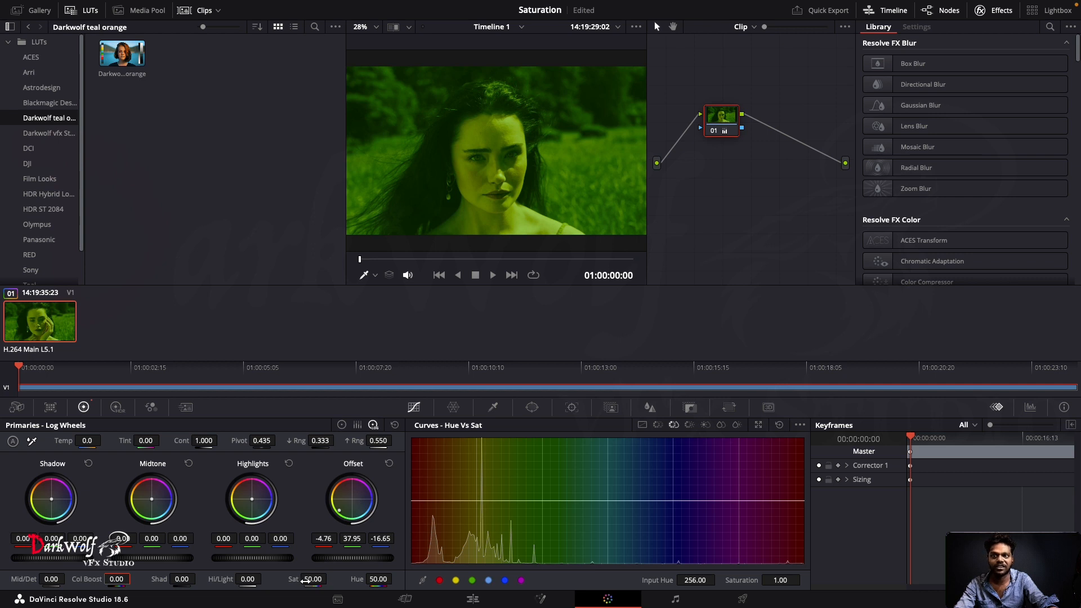
Step: Try Saturation at 0 and at 100 while shifting the Offset balance to orange and back to a strong green
{"action": "left_click_drag", "start_coordinate": [313, 579], "coordinate": [276, 579]}
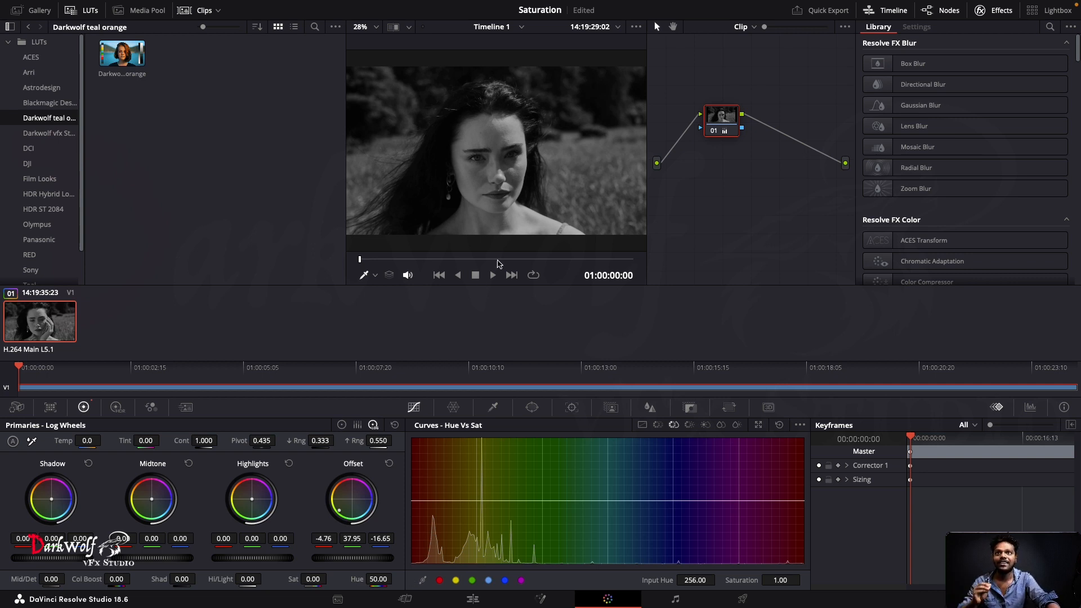
{"action": "left_click_drag", "start_coordinate": [339, 514], "coordinate": [340, 489]}
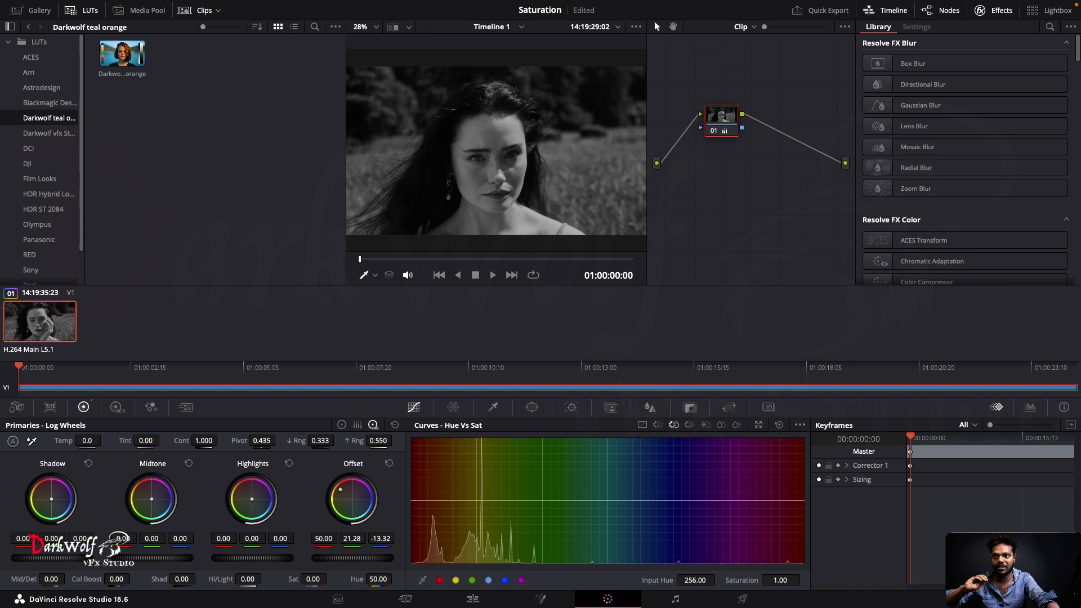
{"action": "left_click_drag", "start_coordinate": [310, 579], "coordinate": [353, 579]}
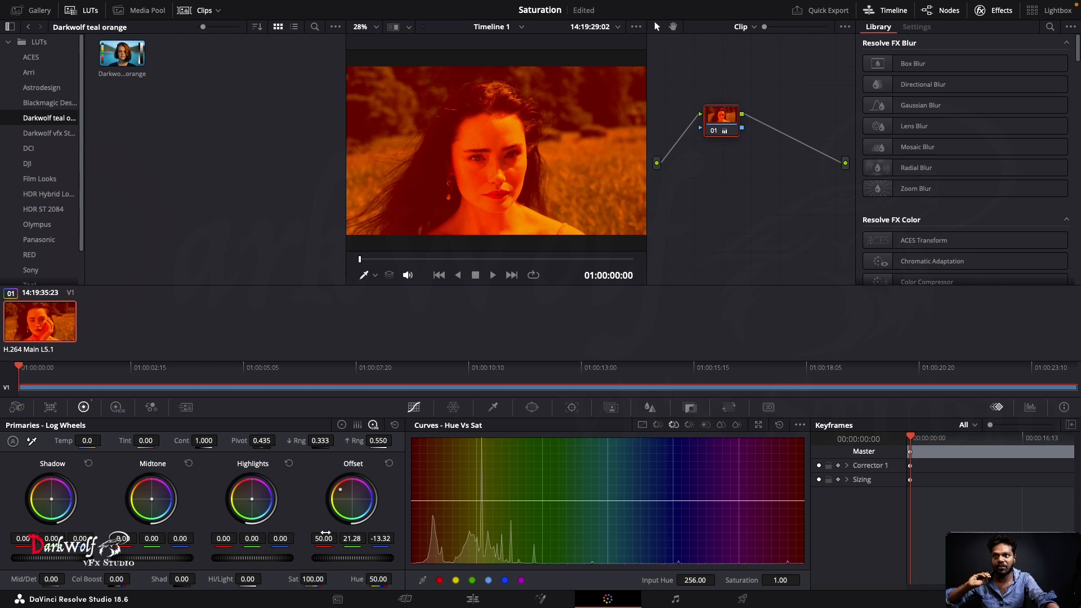
{"action": "left_click_drag", "start_coordinate": [341, 489], "coordinate": [338, 517]}
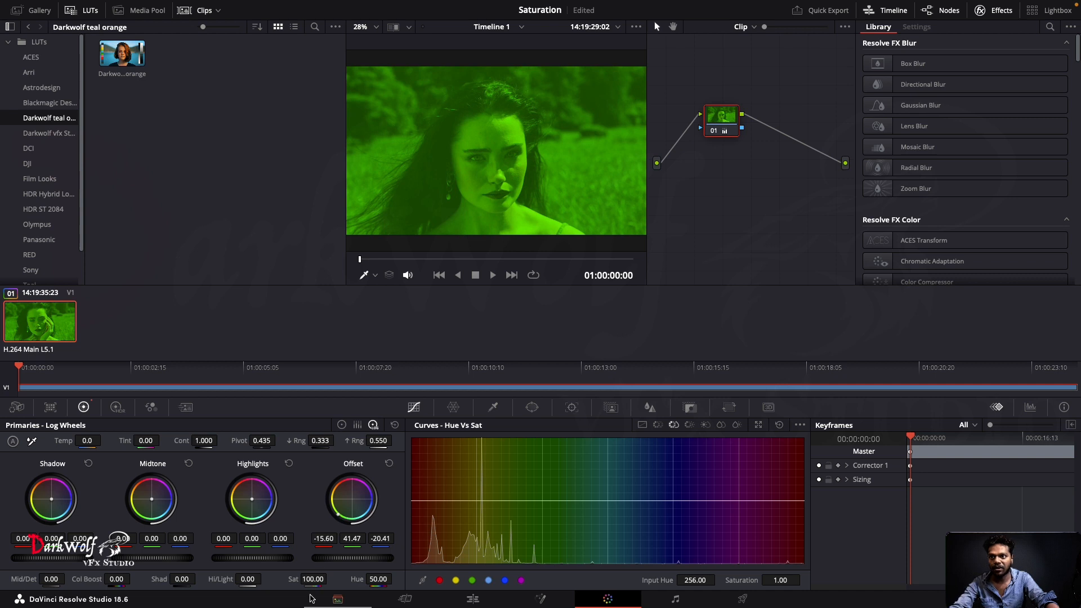
Step: Try Saturation at about 20.70, 50.40 and 83.40 on the green-tinted image, and reset the Offset wheel
{"action": "left_click_drag", "start_coordinate": [317, 580], "coordinate": [282, 579]}
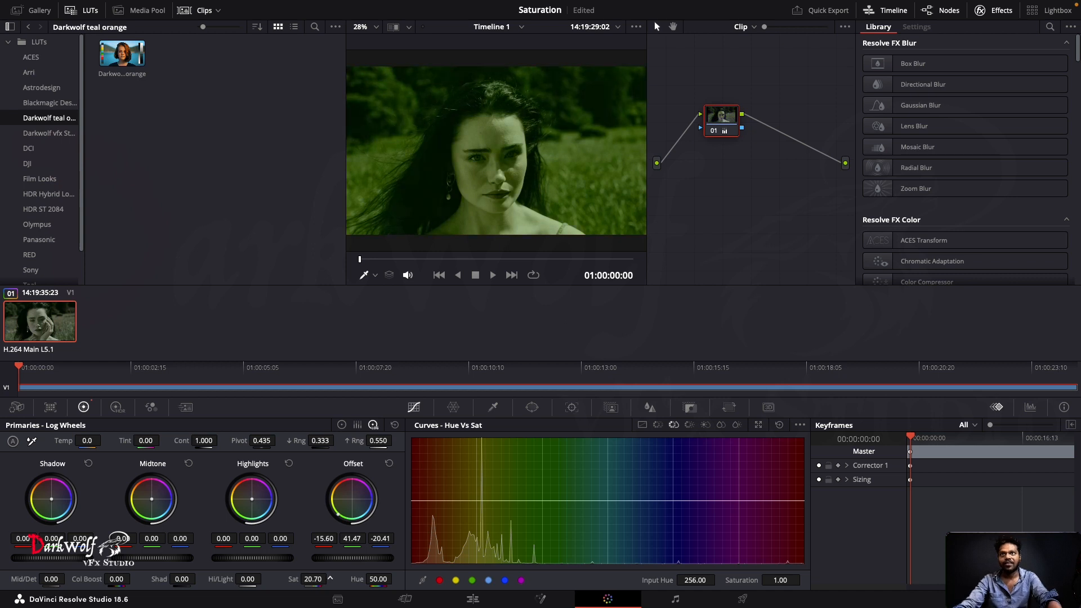
{"action": "left_click_drag", "start_coordinate": [330, 578], "coordinate": [281, 578]}
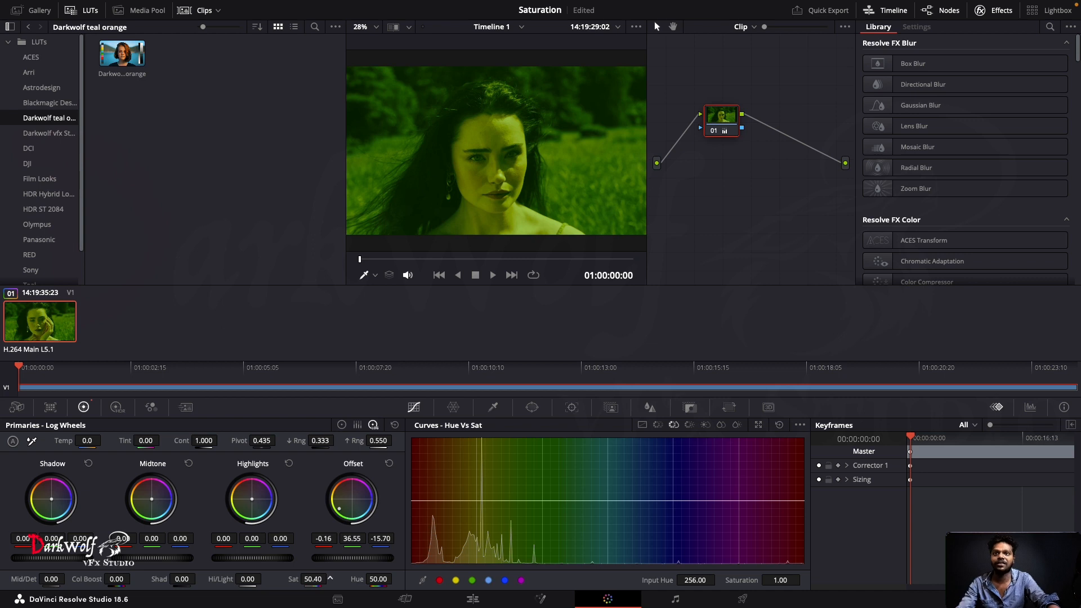
{"action": "left_click_drag", "start_coordinate": [330, 578], "coordinate": [355, 579]}
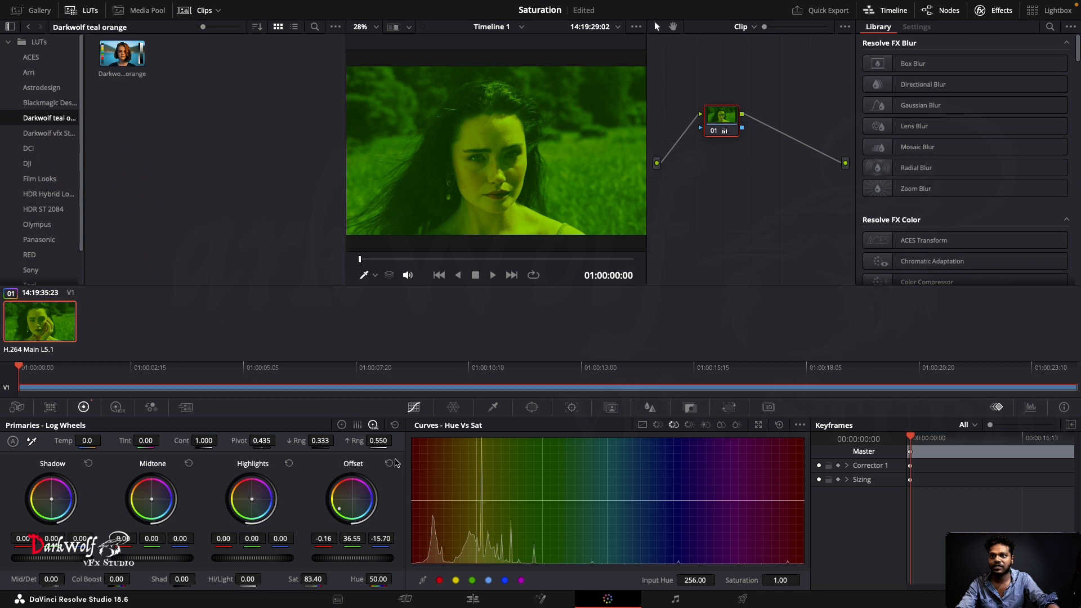
{"action": "left_click", "coordinate": [389, 463]}
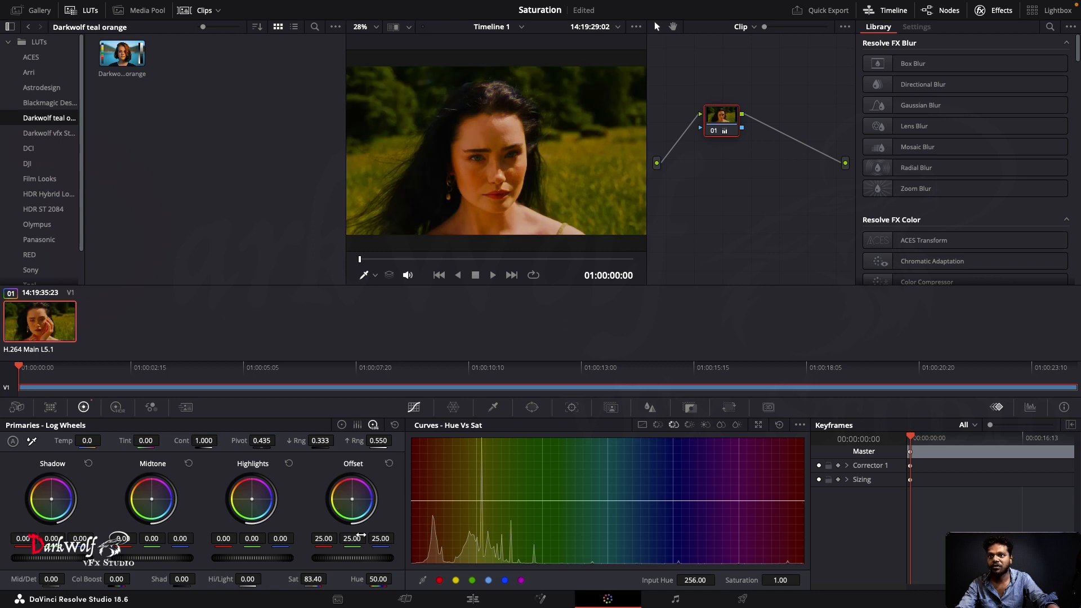
Step: Try Color Boost at -100 and about -79 with the Offset balance shifted to orange, and reset all primaries adjustments
{"action": "left_click_drag", "start_coordinate": [352, 499], "coordinate": [340, 493]}
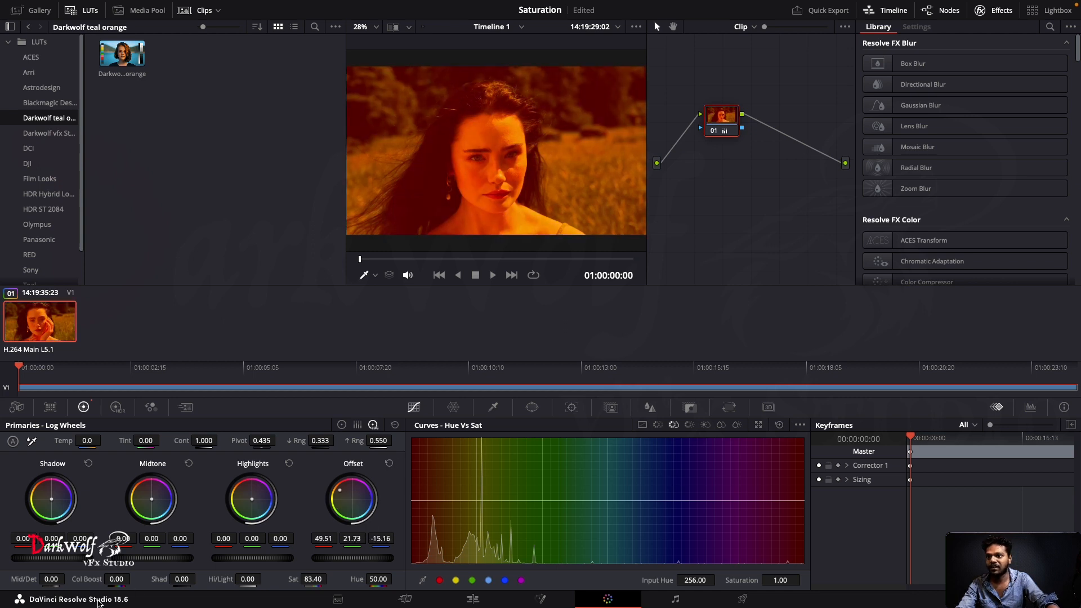
{"action": "mouse_move", "coordinate": [116, 579]}
{"action": "left_mouse_down"}
{"action": "mouse_move", "coordinate": [133, 579]}
{"action": "mouse_move", "coordinate": [100, 579]}
{"action": "mouse_move", "coordinate": [133, 578]}
{"action": "mouse_move", "coordinate": [107, 579]}
{"action": "left_mouse_up"}
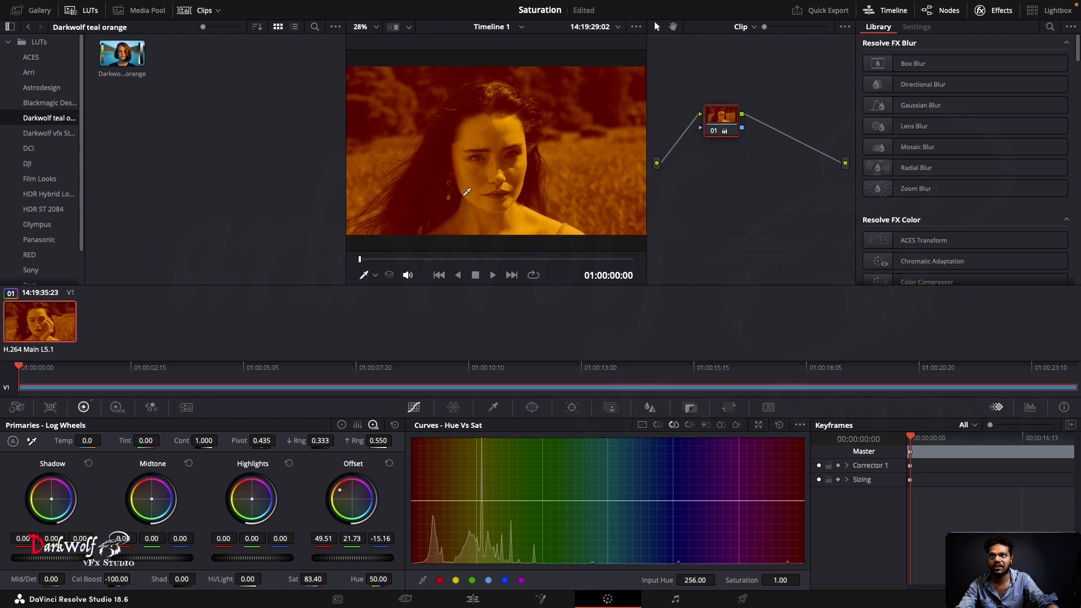
{"action": "left_click_drag", "start_coordinate": [340, 494], "coordinate": [344, 494]}
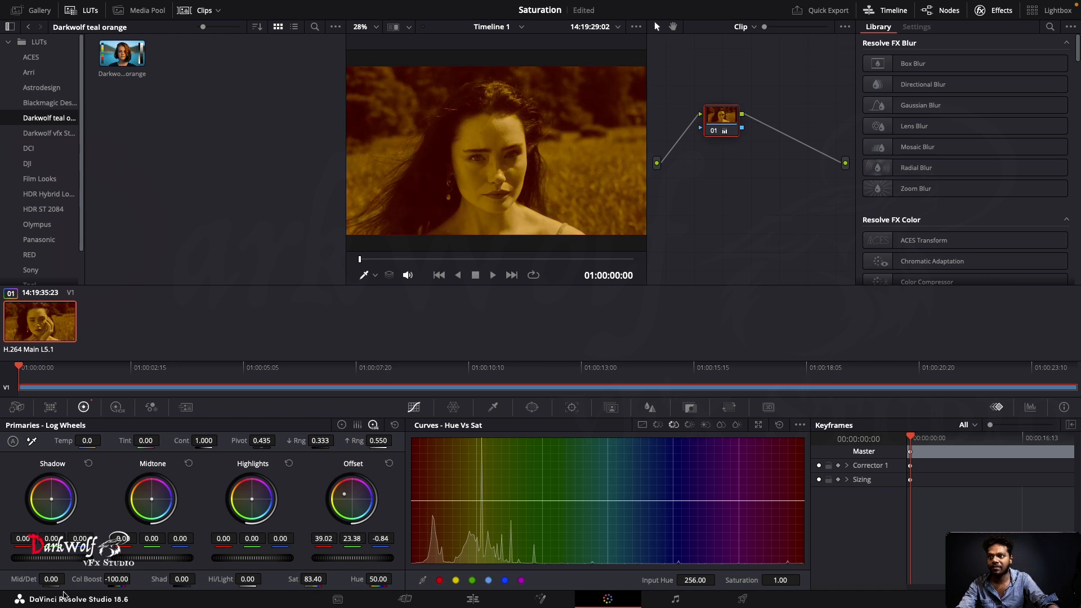
{"action": "left_click_drag", "start_coordinate": [117, 579], "coordinate": [367, 439]}
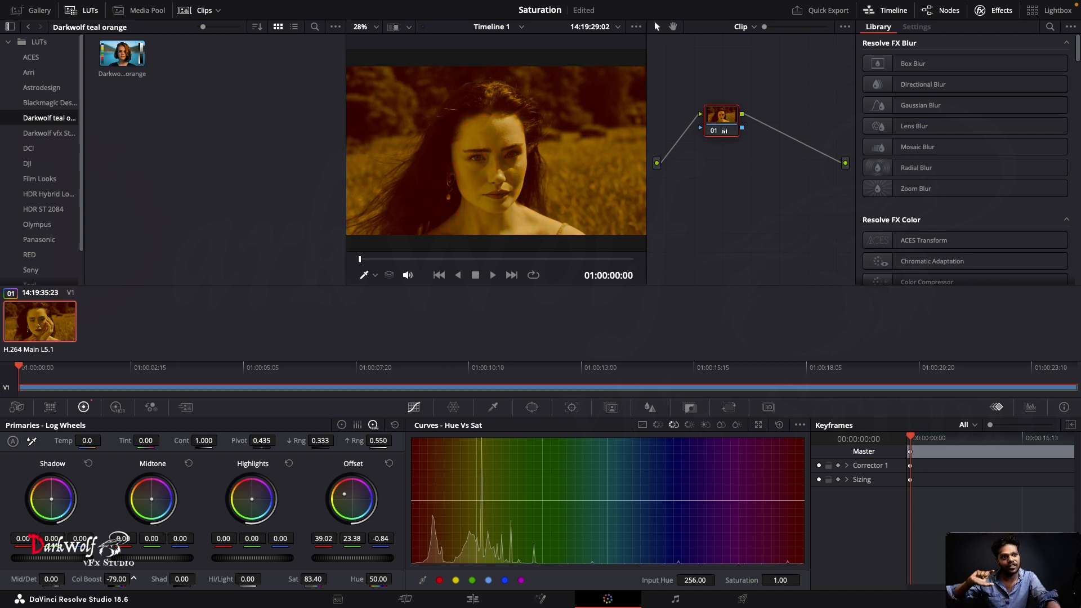
{"action": "left_click", "coordinate": [395, 425]}
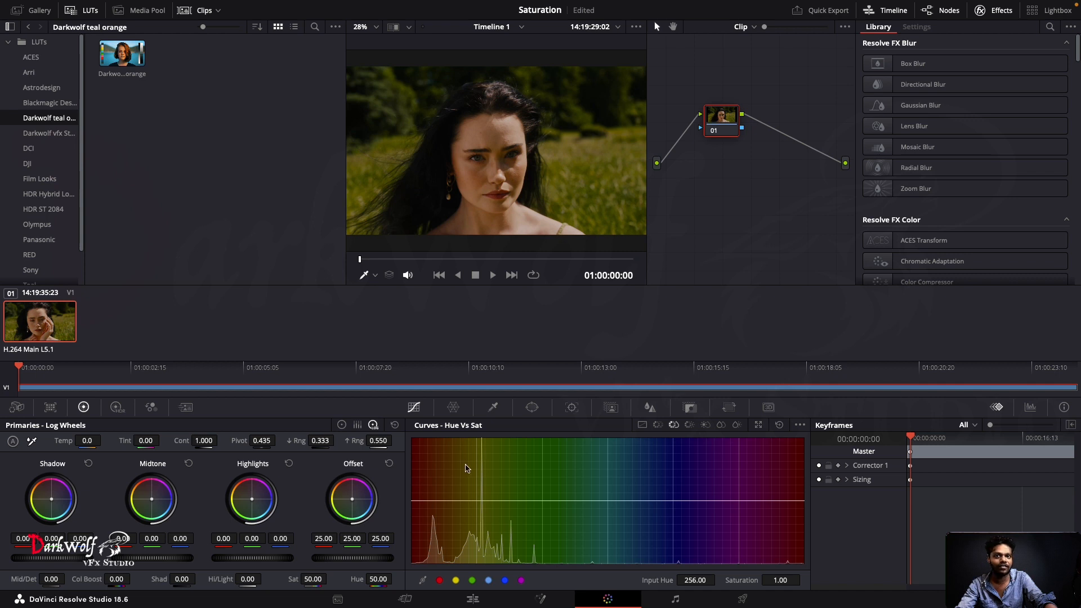
Step: Raise the cyan hue on the Hue Vs Sat curve to about 1.72 and shift the Offset balance to orange, about 37.70, 24.16, -4.46
{"action": "left_click", "coordinate": [658, 426]}
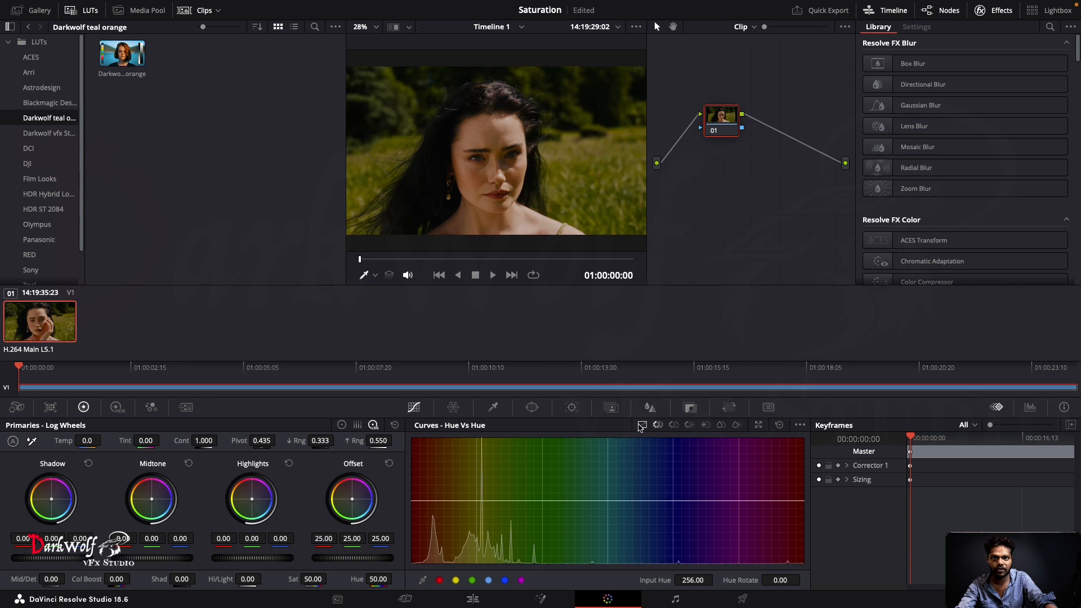
{"action": "left_click", "coordinate": [641, 425]}
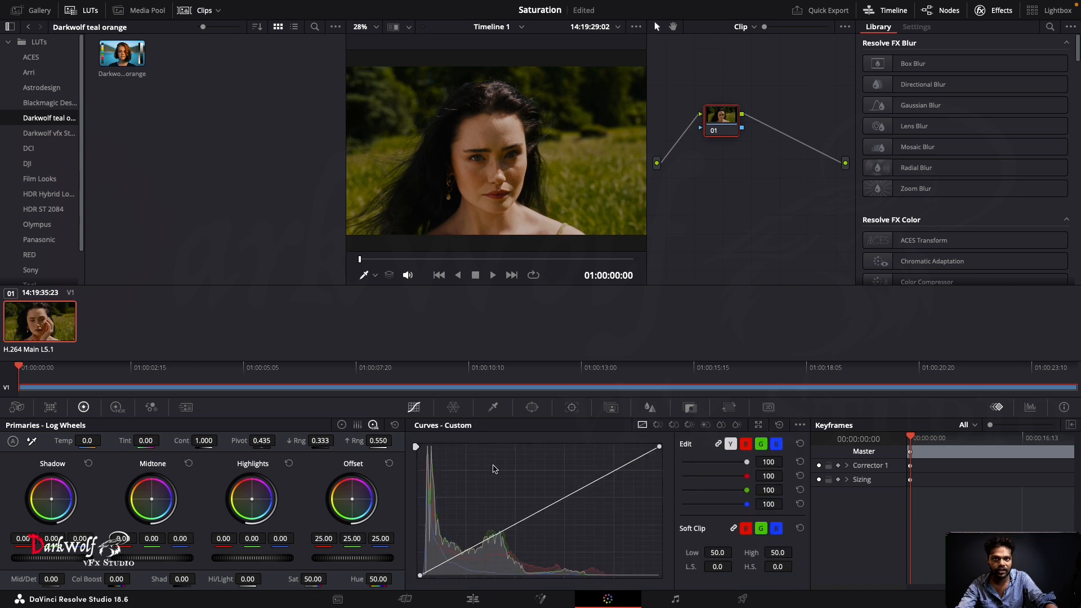
{"action": "left_click", "coordinate": [674, 426]}
{"action": "left_click_drag", "start_coordinate": [595, 495], "coordinate": [601, 455]}
{"action": "left_click_drag", "start_coordinate": [352, 499], "coordinate": [342, 494]}
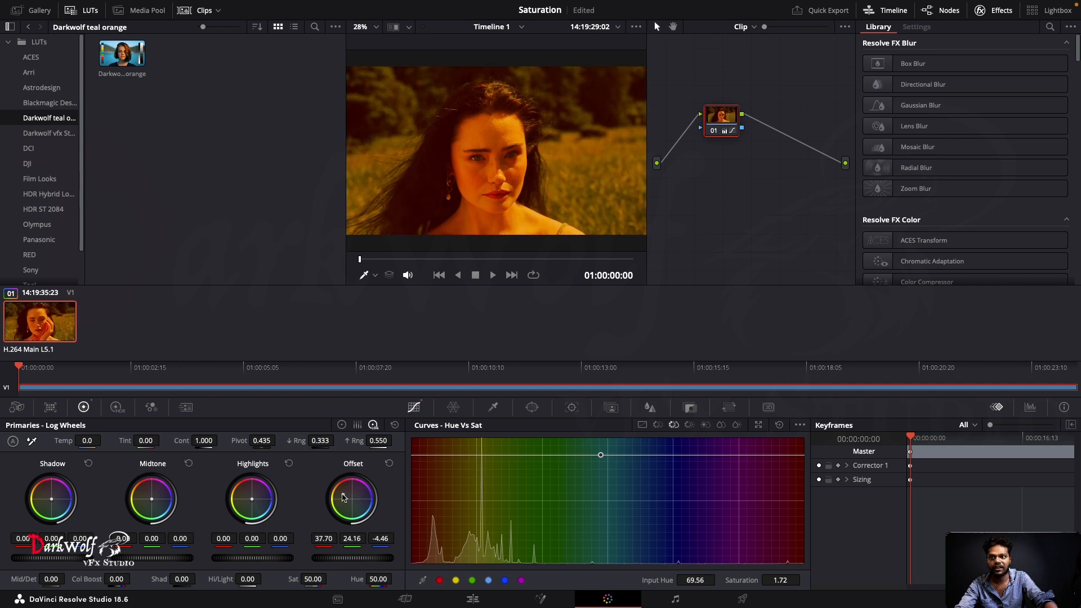
Step: Try lowering and raising the cyan point on the Hue Vs Sat curve, and reset the curve
{"action": "left_click_drag", "start_coordinate": [603, 458], "coordinate": [602, 550]}
{"action": "mouse_move", "coordinate": [597, 438]}
{"action": "left_mouse_down"}
{"action": "mouse_move", "coordinate": [596, 548]}
{"action": "mouse_move", "coordinate": [596, 452]}
{"action": "left_mouse_up"}
{"action": "left_click", "coordinate": [778, 426]}
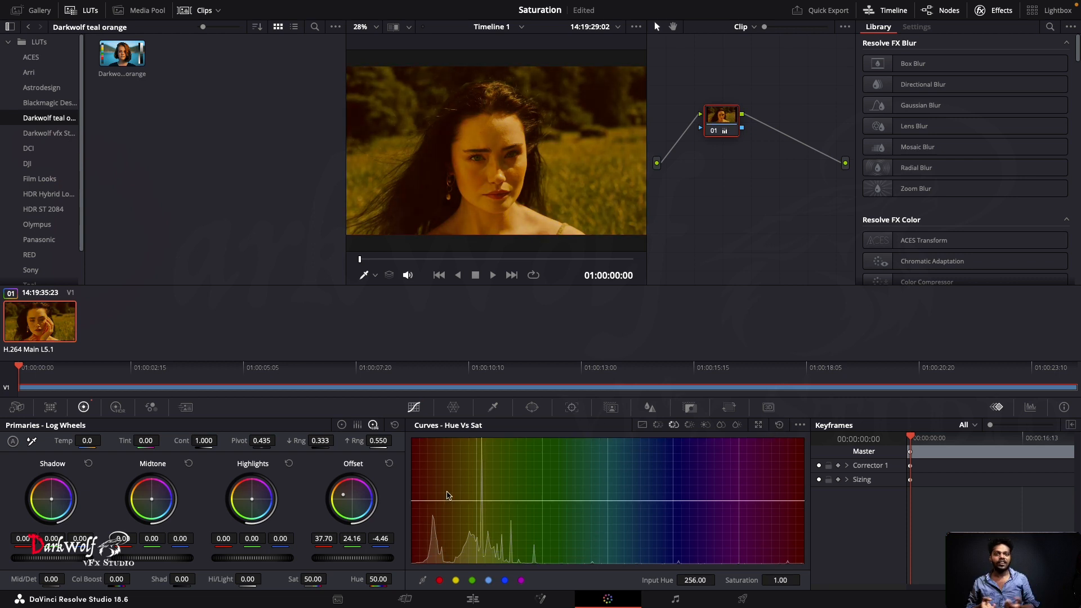